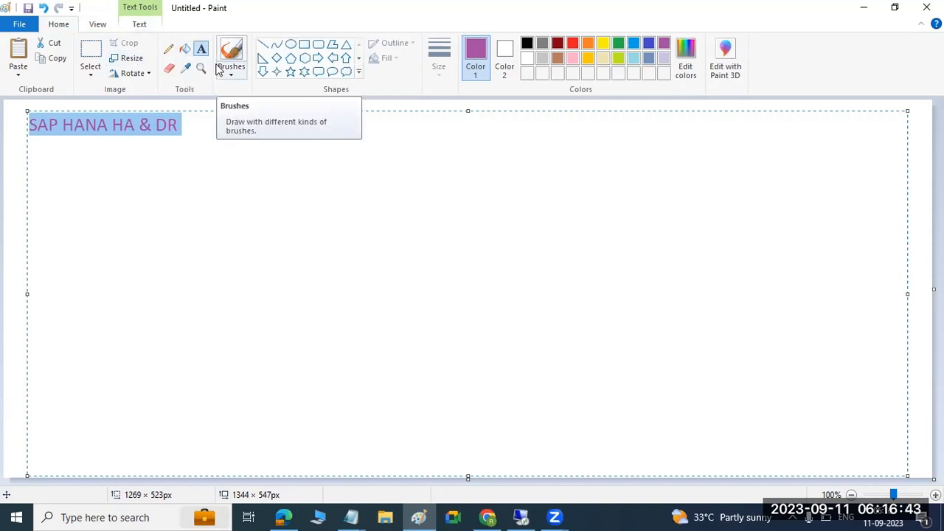
- Add a colon to the SAP HANA HA & DR heading and underline it with a row of equals signs on the next line
left_click(214, 115)
type(":")
key("Return")
type("================")
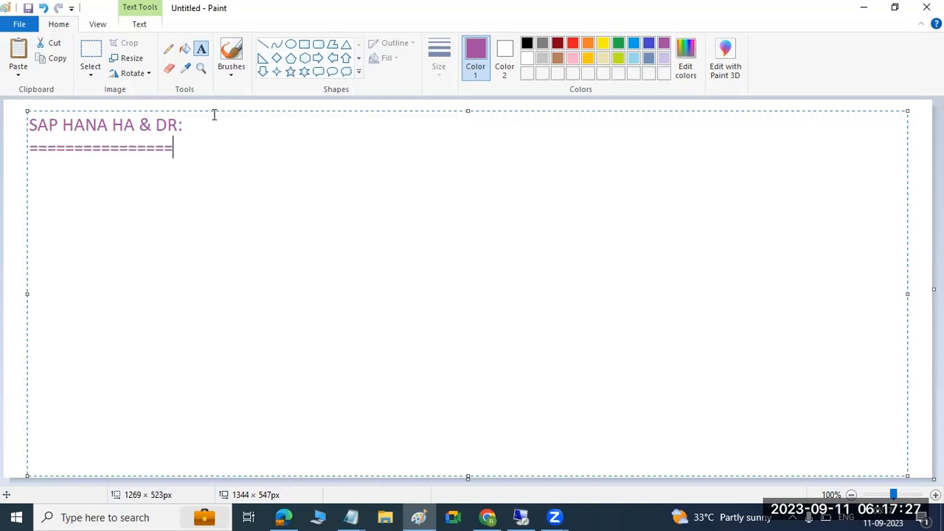
key("Return")
left_click(10, 197)
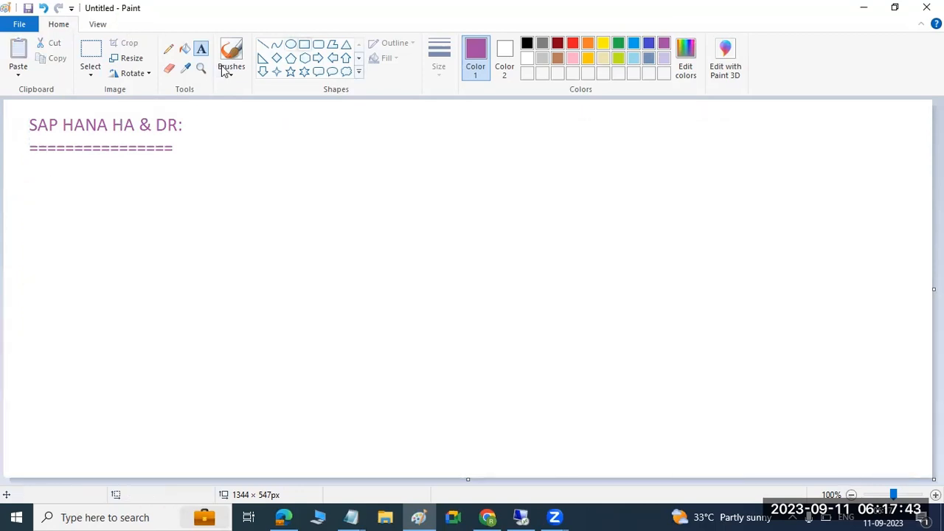
- Draw a large purple rectangle under the heading and a red one about 477 × 475 px beside it, with a tiny red rectangle above each
left_click(304, 45)
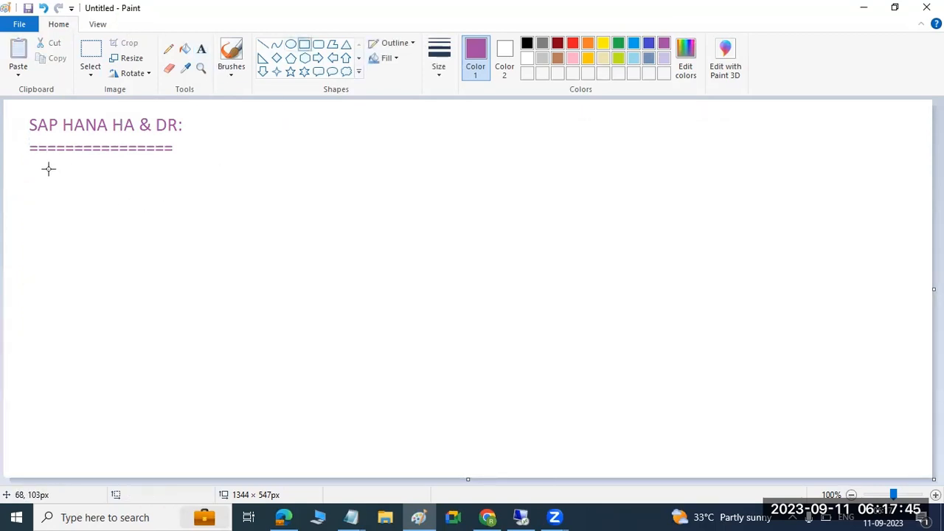
left_click_drag(26, 148, 474, 471)
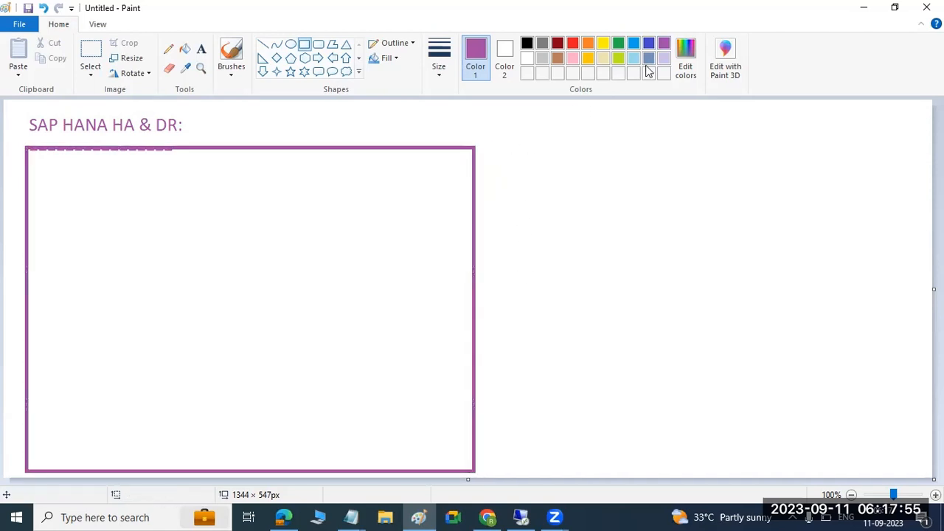
left_click(572, 43)
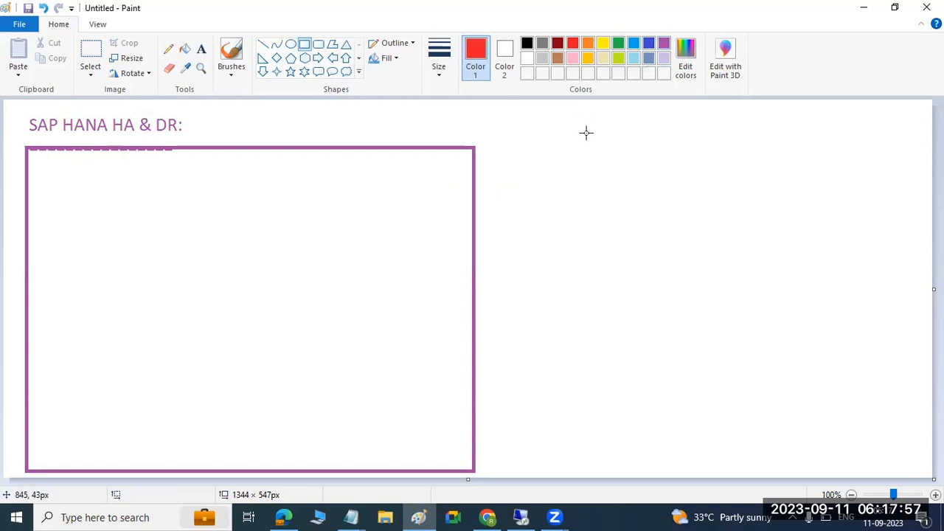
left_click_drag(555, 141, 885, 470)
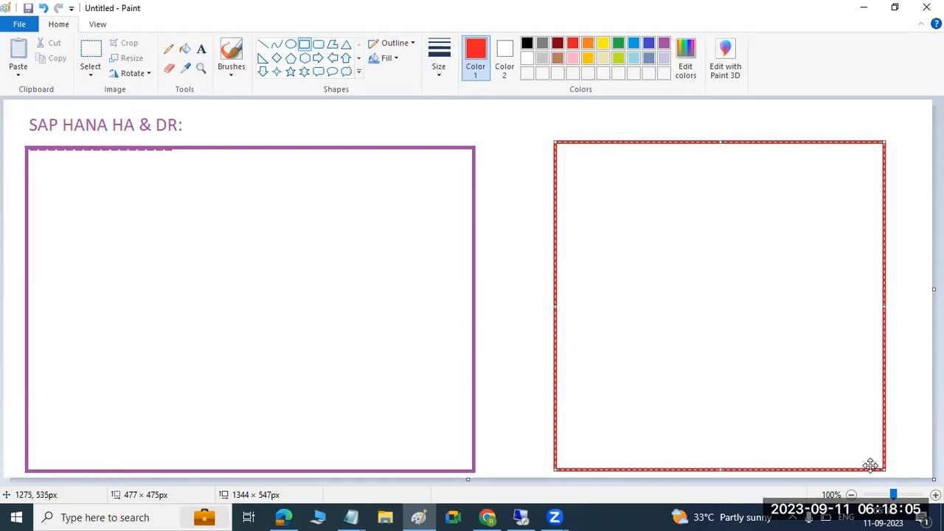
left_click_drag(240, 136, 253, 130)
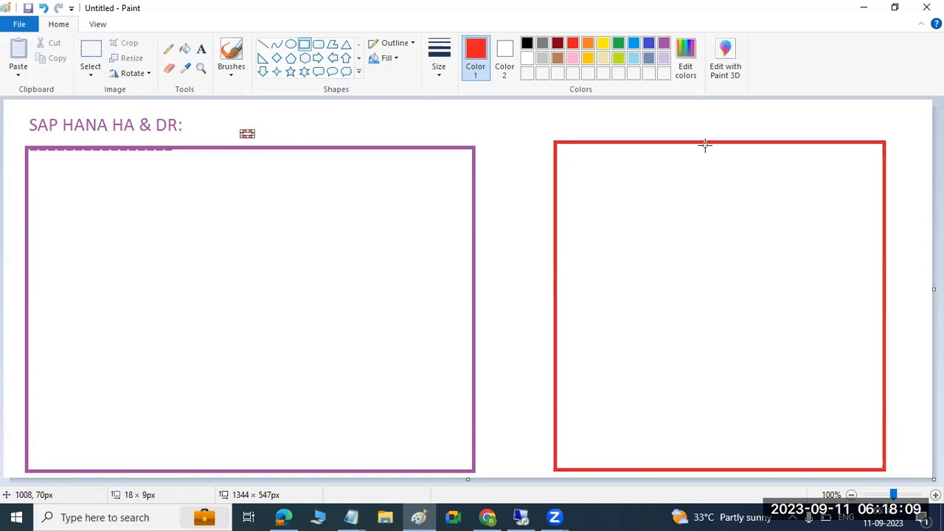
left_click_drag(716, 131, 722, 133)
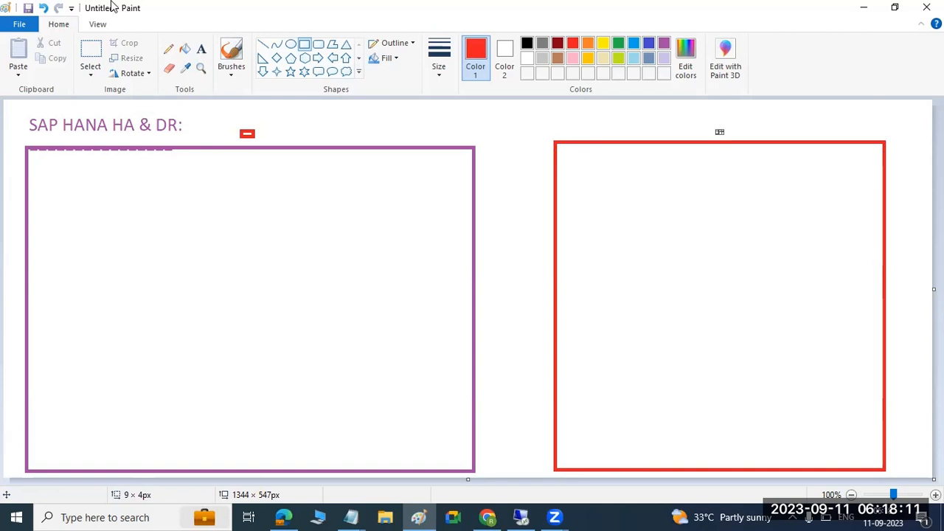
- Label the purple rectangle SITE1 and the large red rectangle SITE2 with red text above them
left_click(201, 48)
left_click_drag(264, 109, 438, 134)
type("SITE1")
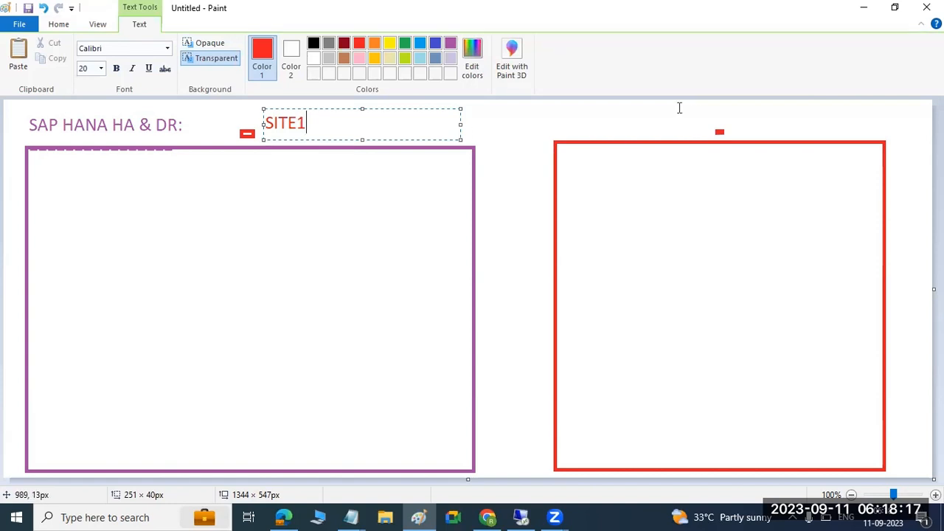
left_click_drag(666, 104, 789, 133)
type("SITE2")
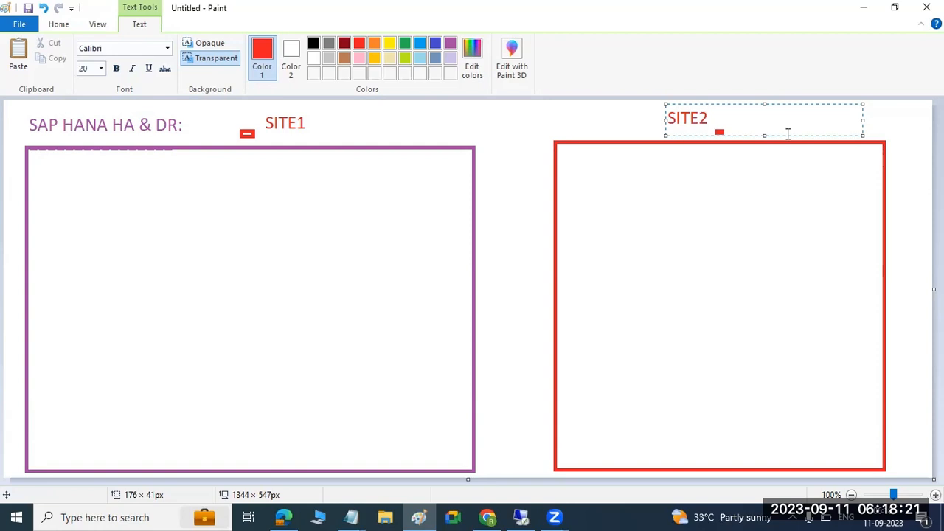
- Add the red text PROD beside the SITE1 label and DR beside the SITE2 label
left_click_drag(315, 116, 401, 134)
type("PROD")
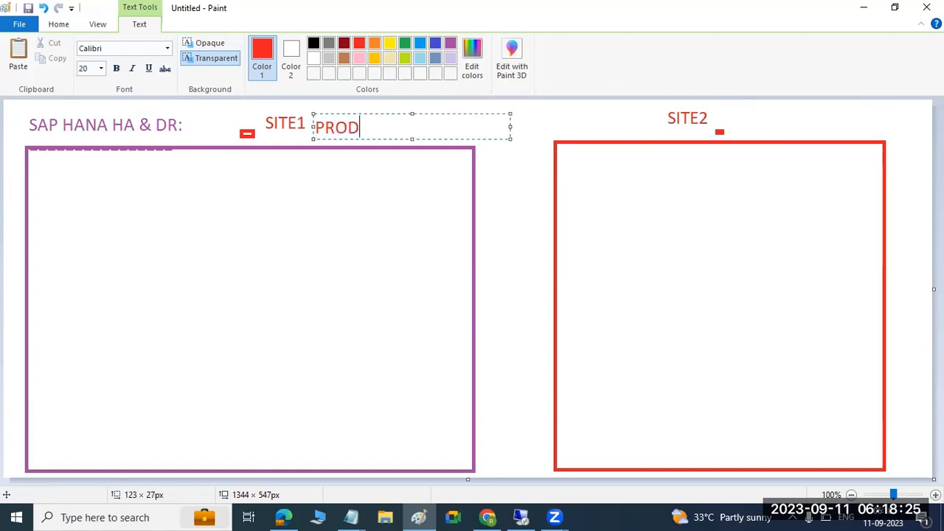
left_click_drag(738, 107, 808, 138)
type("DR")
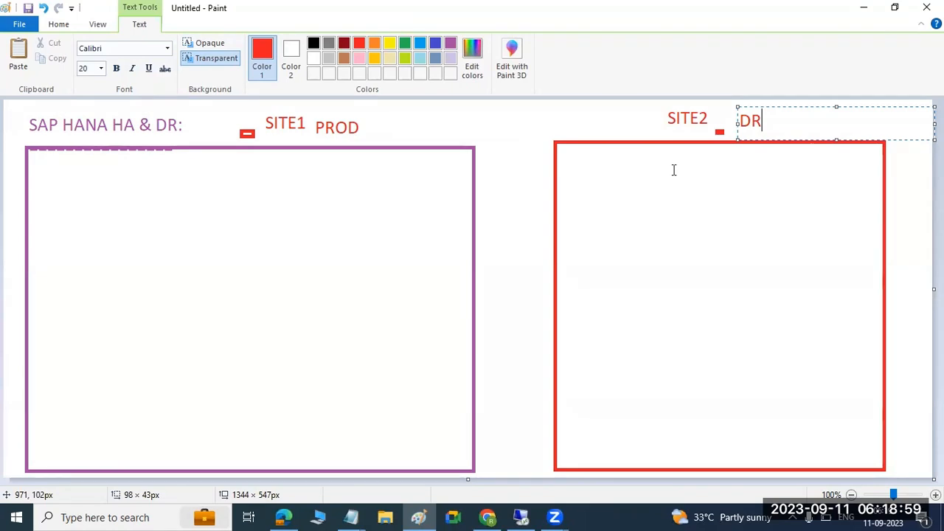
- Draw two red rounded rectangles inside the SITE1 box and one about 190 × 120 px inside the SITE2 box
left_click(58, 24)
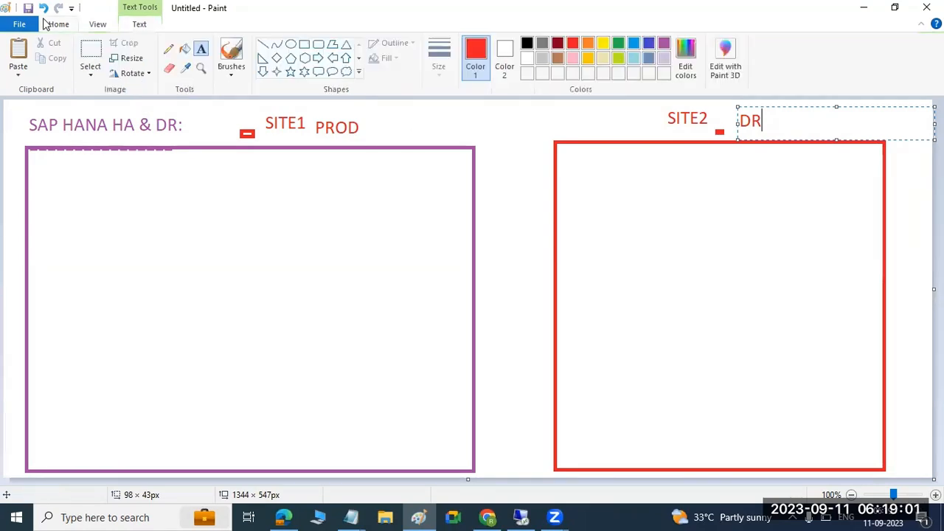
left_click(318, 45)
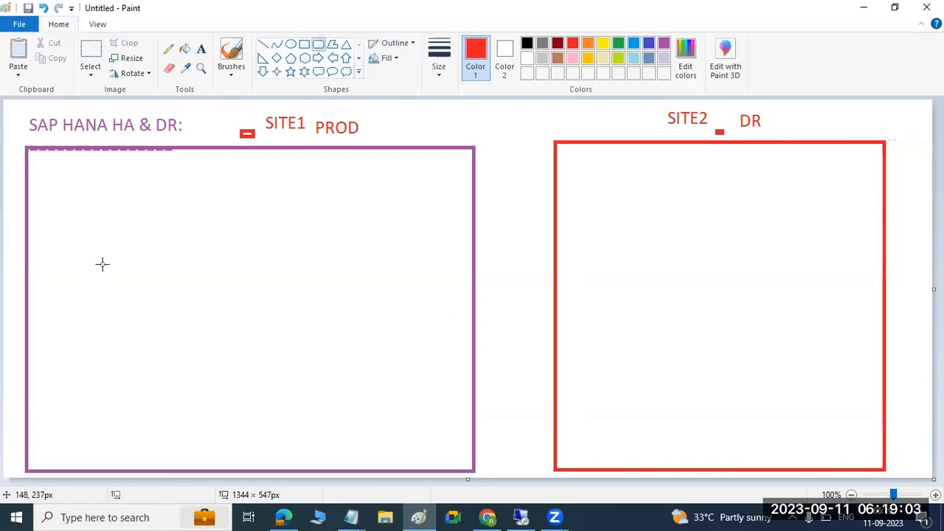
mouse_move(53, 252)
left_mouse_down()
mouse_move(128, 289)
mouse_move(172, 342)
left_mouse_up()
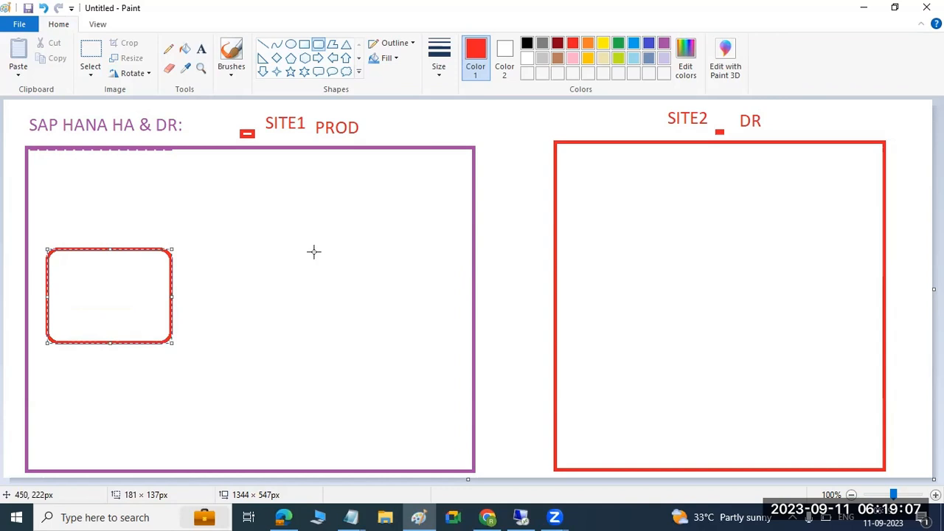
left_click_drag(290, 244, 390, 338)
left_click_drag(662, 244, 795, 325)
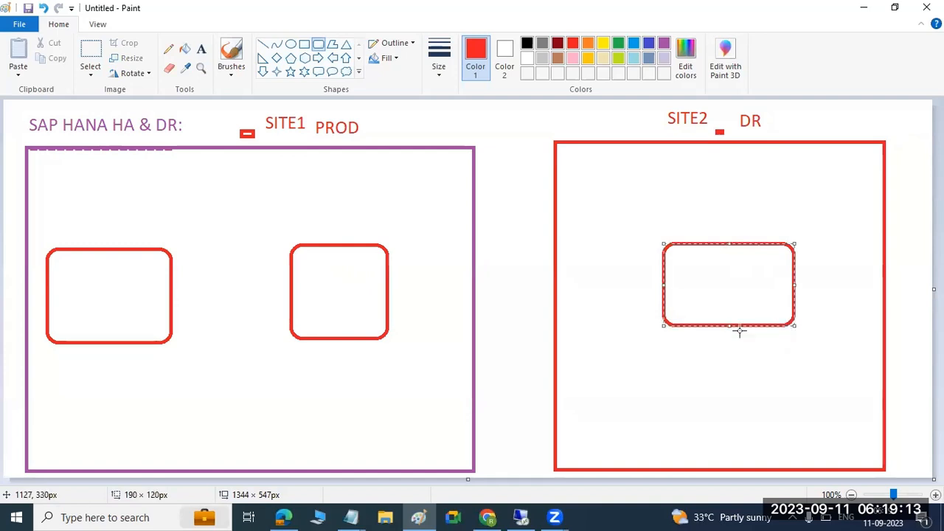
- Write HDB in red inside each of the two rounded rectangles of SITE1
left_click(201, 48)
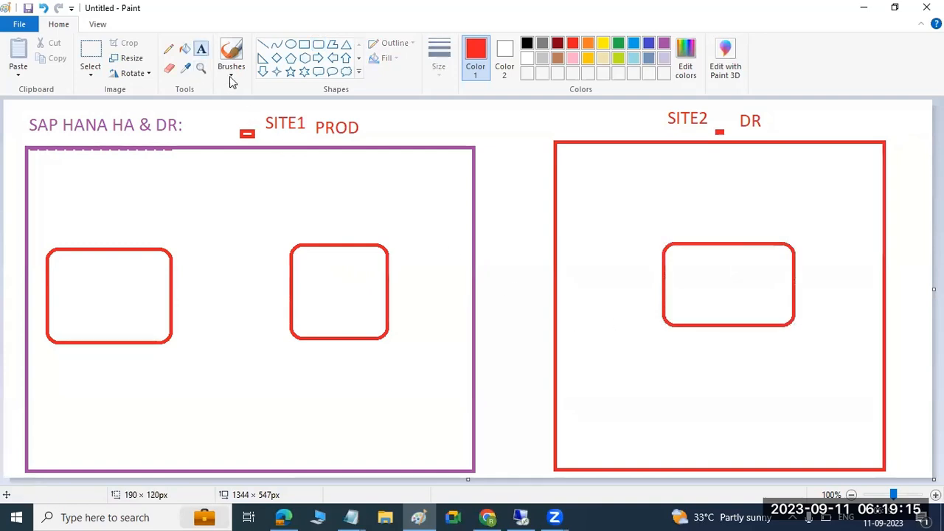
left_click(82, 297)
type("HDB")
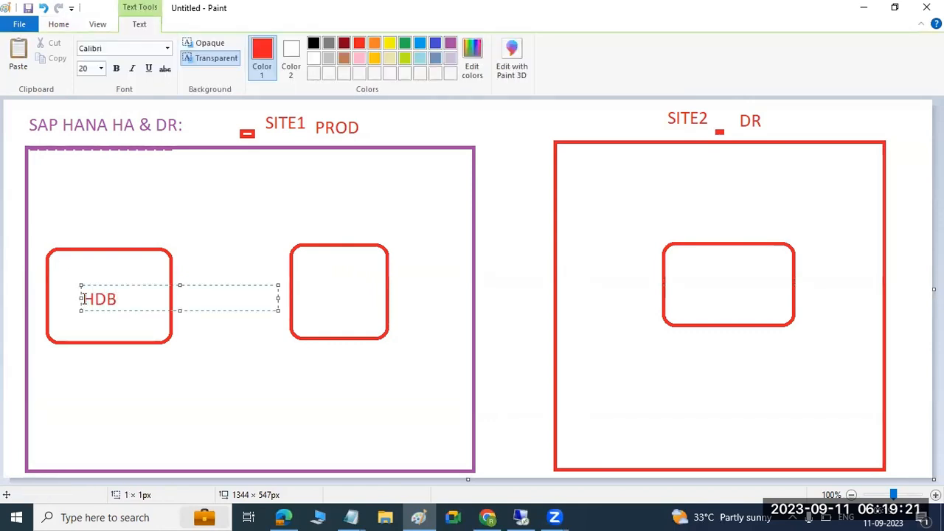
left_click(313, 286)
left_click(313, 286)
type("HDB")
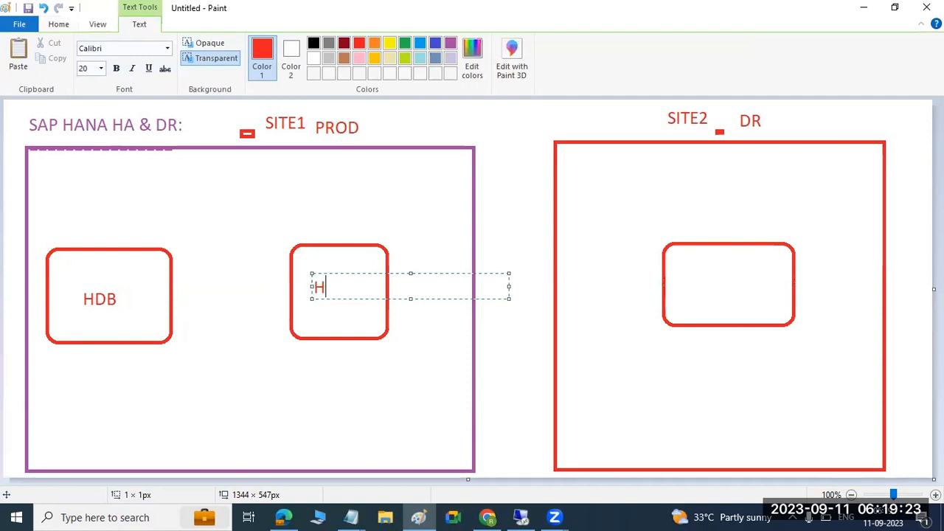
- Label the three rounded rectangles HOST1, HOST2 and HOST3 with red text beneath them
left_click(55, 362)
left_click_drag(52, 363, 176, 397)
type("HOST1")
left_click_drag(295, 355, 404, 395)
type("HOST2")
left_click(686, 362)
left_click_drag(687, 354, 883, 378)
type("HOST2")
key("BackSpace")
type("3")
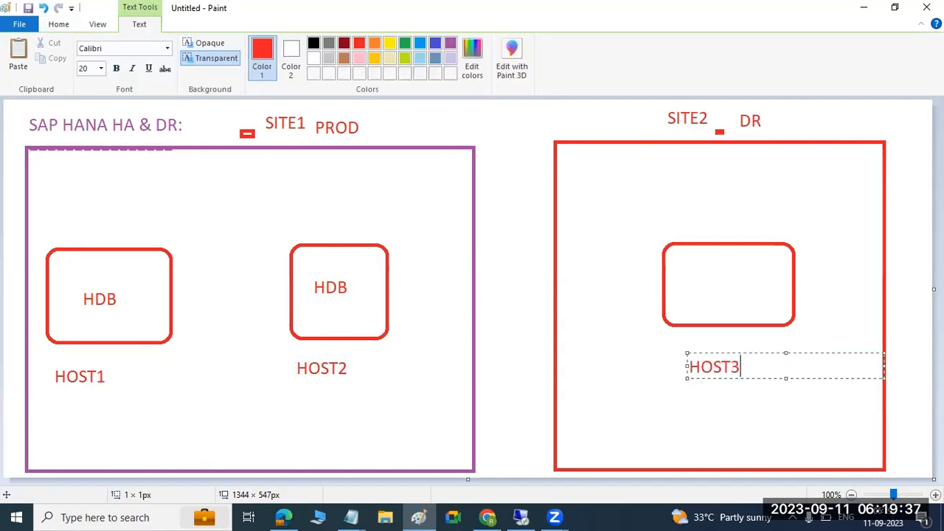
left_click(552, 333)
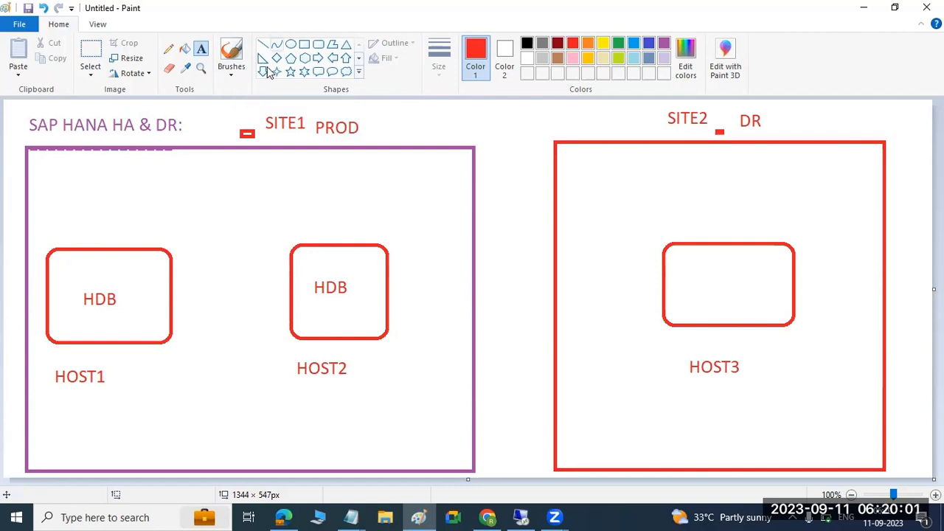
- Draw a red line arrow from the HOST1 box to the HOST2 box and a short one pointing into the HOST3 box
left_click(262, 45)
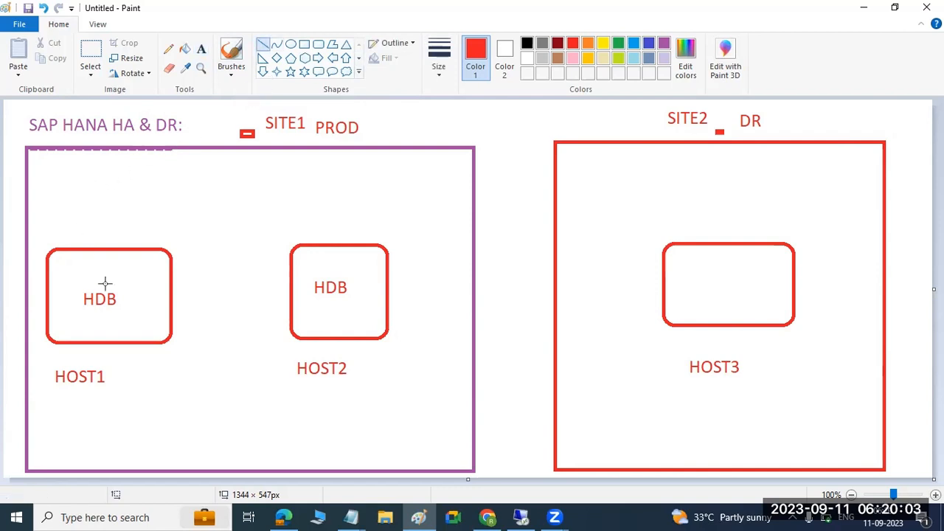
left_click_drag(170, 285, 306, 279)
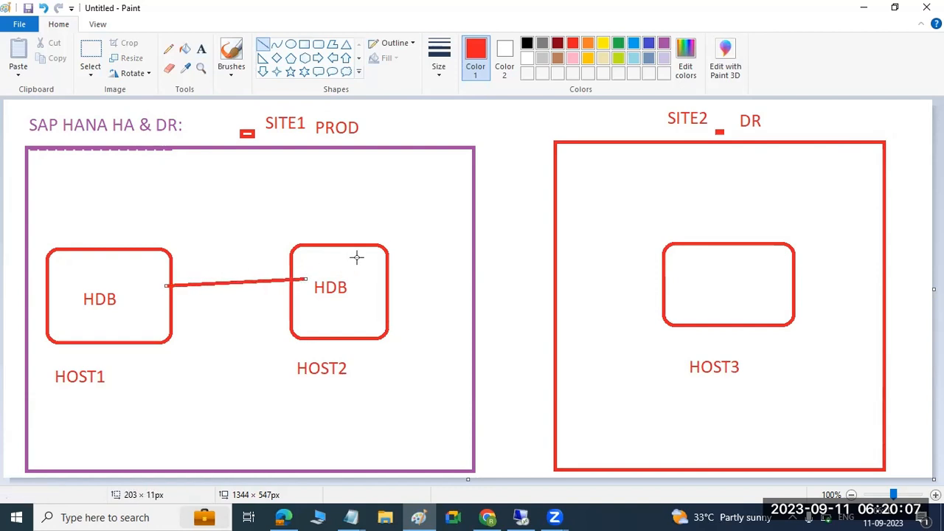
mouse_move(297, 266)
left_mouse_down()
mouse_move(302, 296)
mouse_move(304, 278)
left_mouse_up()
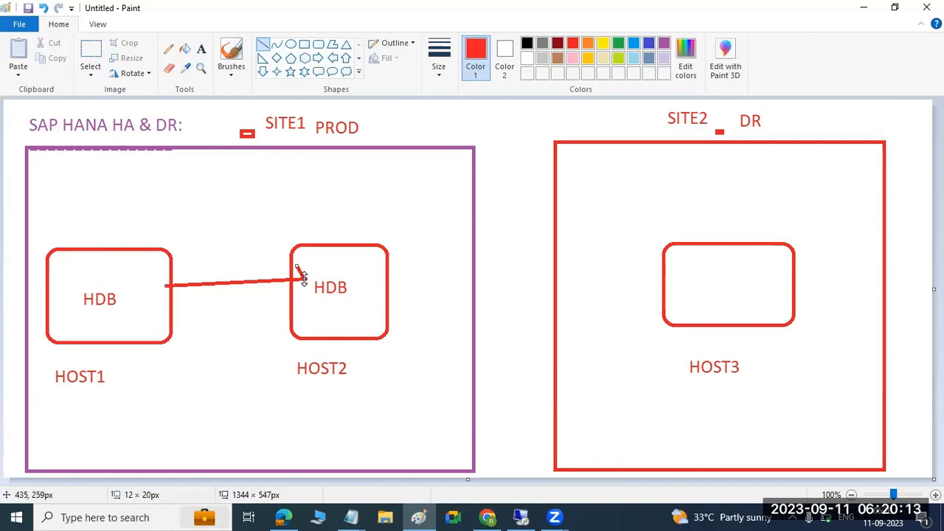
left_click_drag(249, 313, 251, 311)
left_click_drag(303, 292, 305, 280)
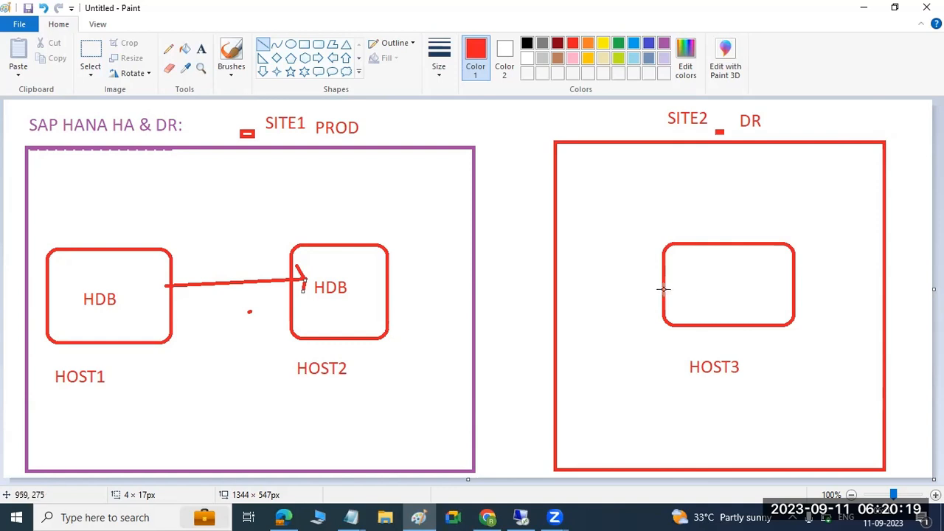
mouse_move(638, 282)
left_mouse_down()
mouse_move(696, 282)
mouse_move(681, 273)
mouse_move(691, 286)
left_mouse_up()
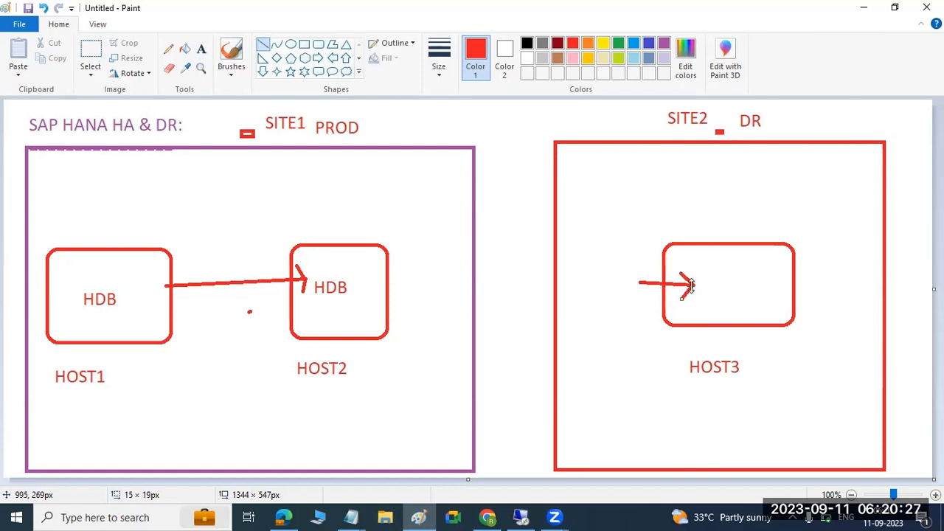